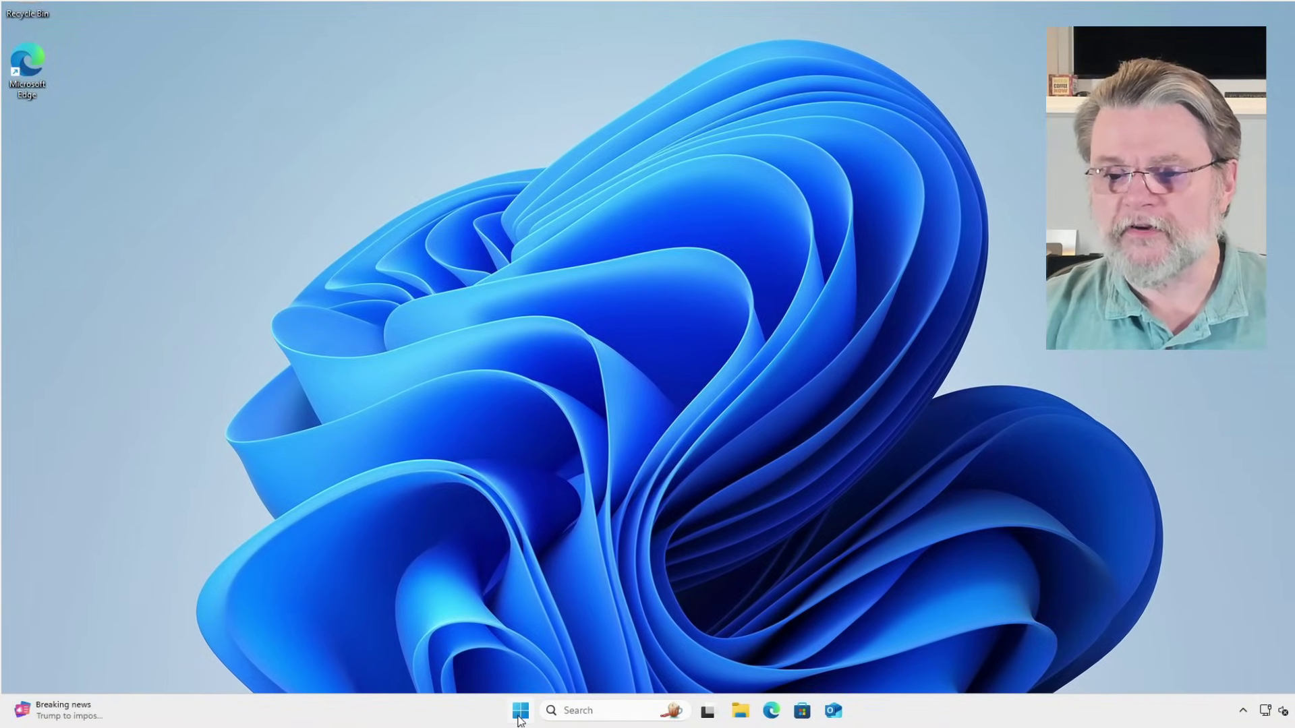
Step: Launch 1Password and unlock it by entering the Windows Hello PIN
left_click(521, 715)
type("1")
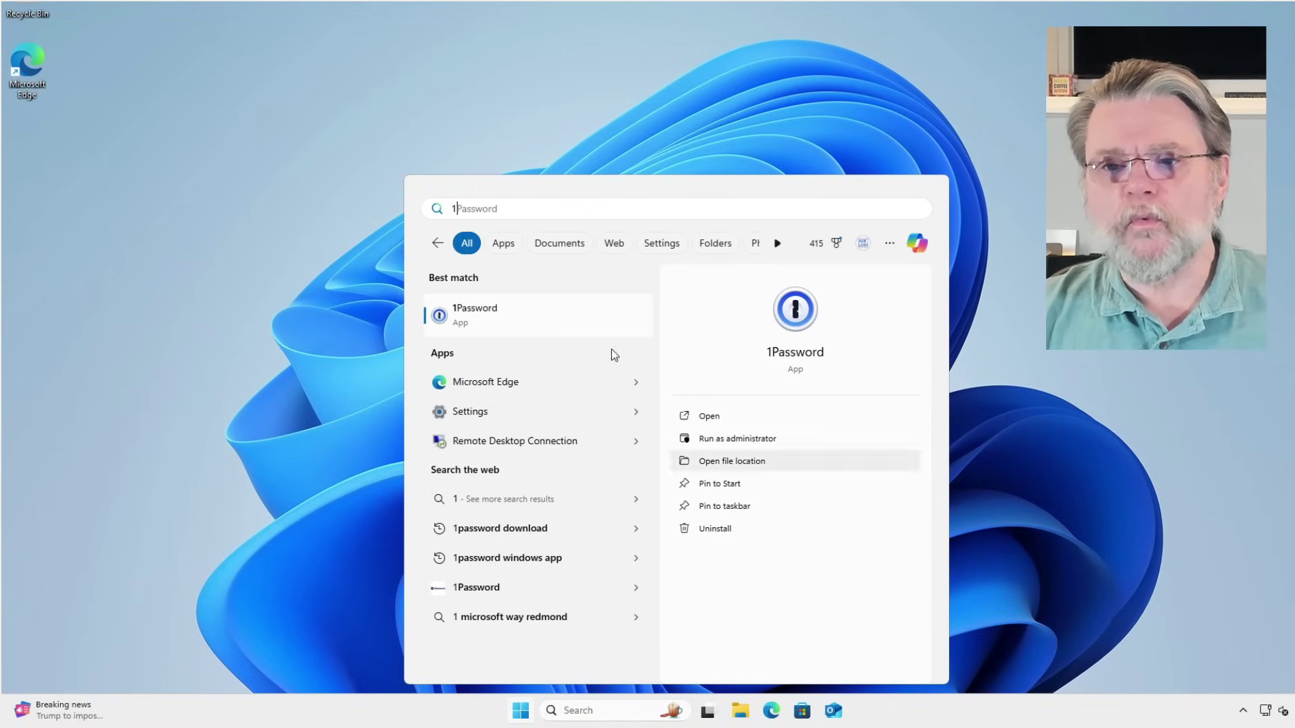
left_click(511, 315)
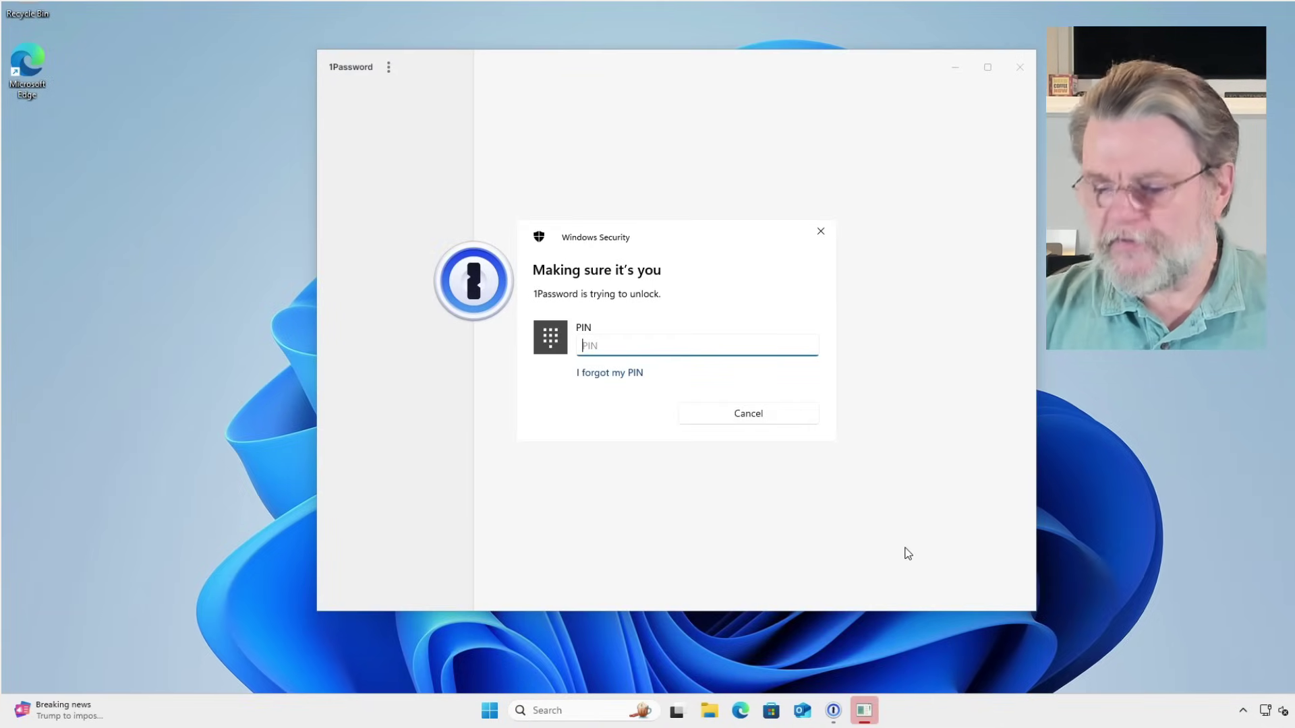
type("****")
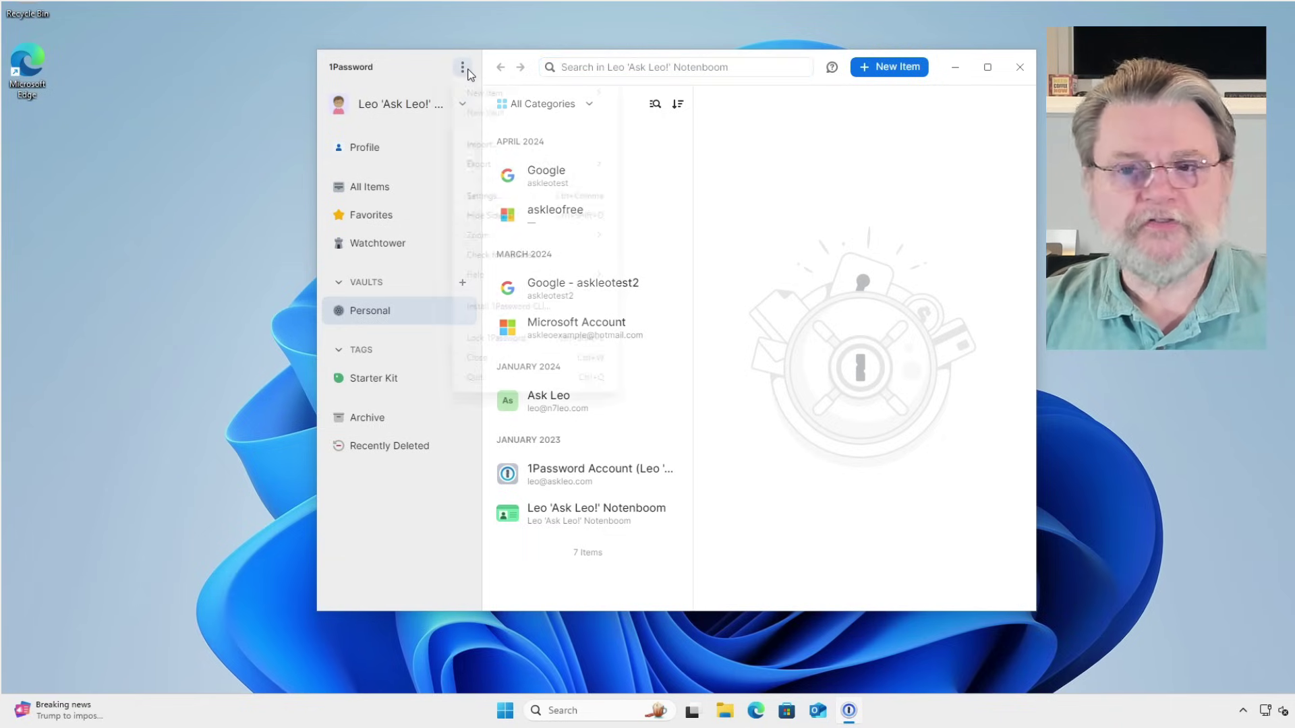
Step: Export the account's data in 1PUX format to the C:\example folder, authorizing the export with the account password
left_click(468, 70)
mouse_move(494, 167)
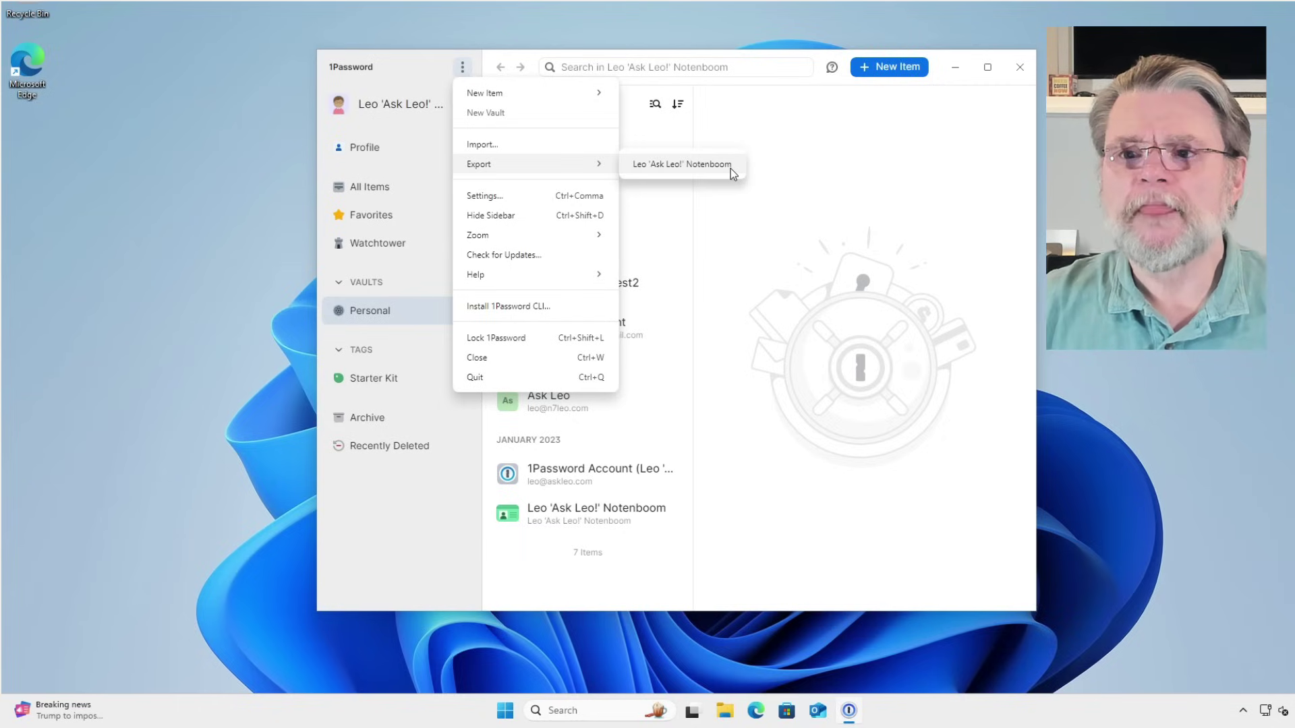
left_click(695, 169)
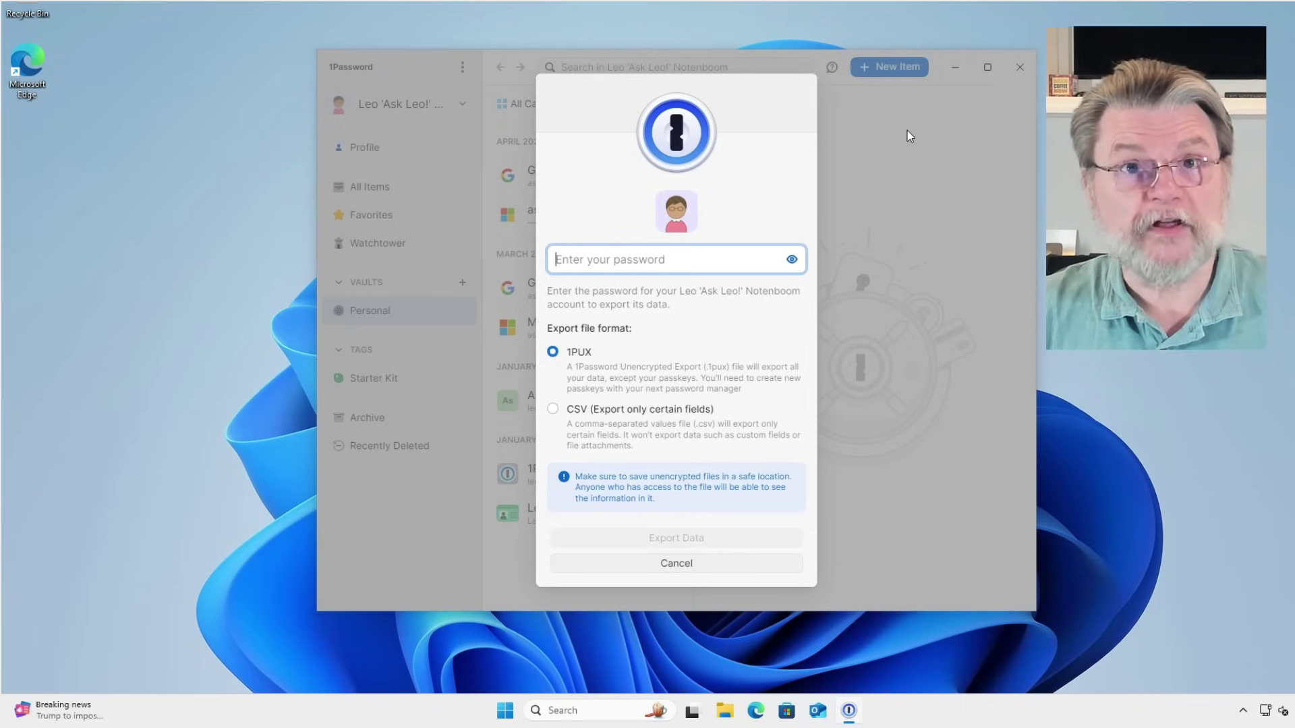
type("••••••••••••••••••••••••••")
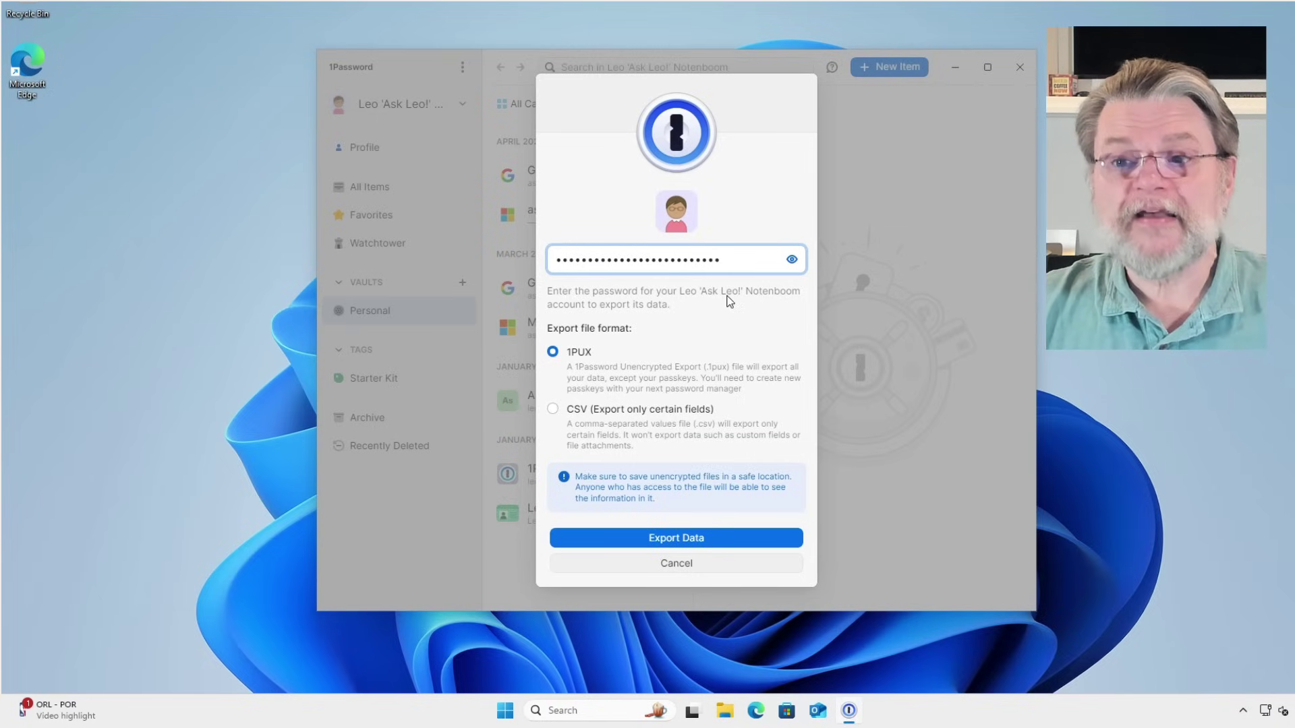
left_click(712, 539)
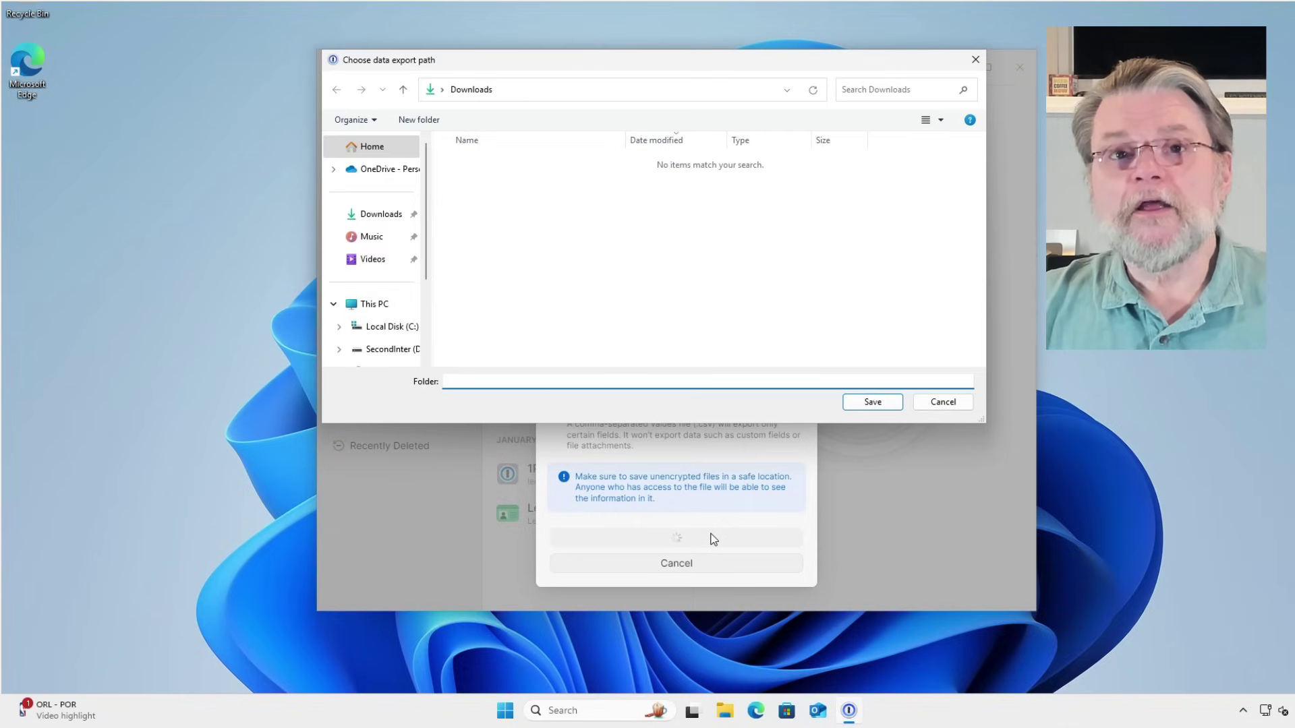
left_click(408, 331)
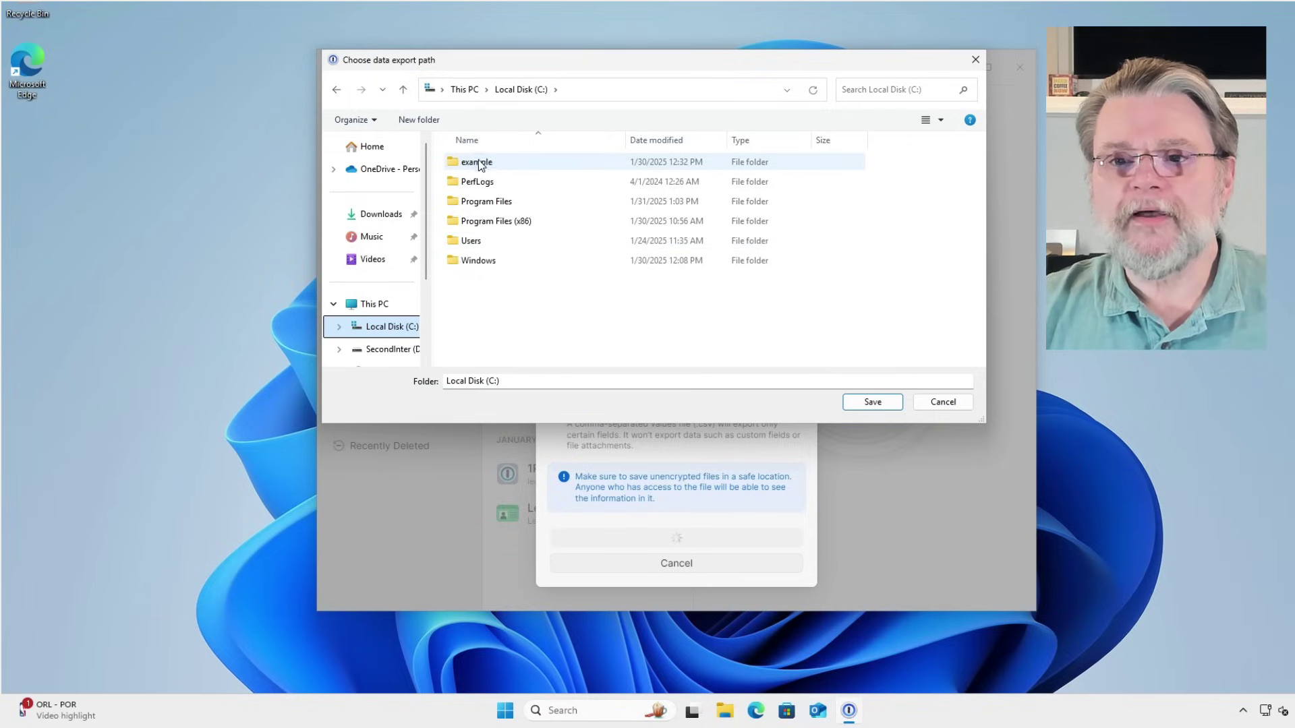
double_click(480, 163)
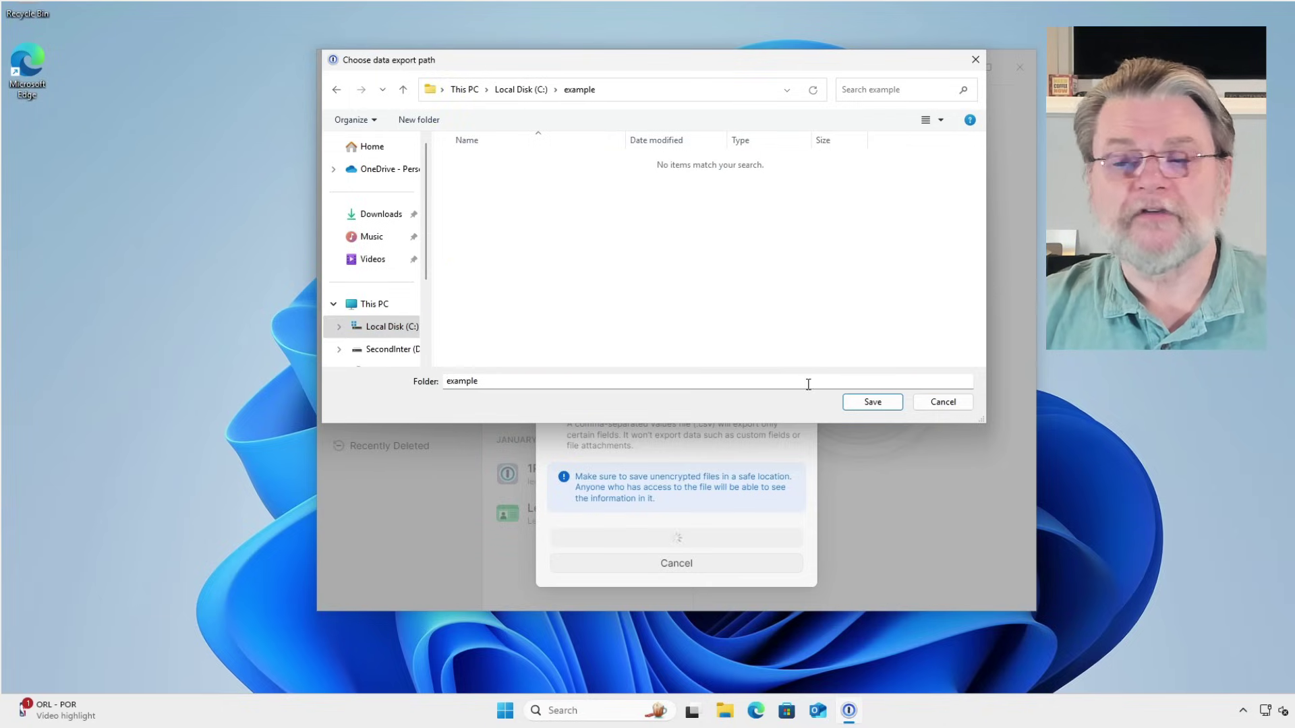
left_click(873, 403)
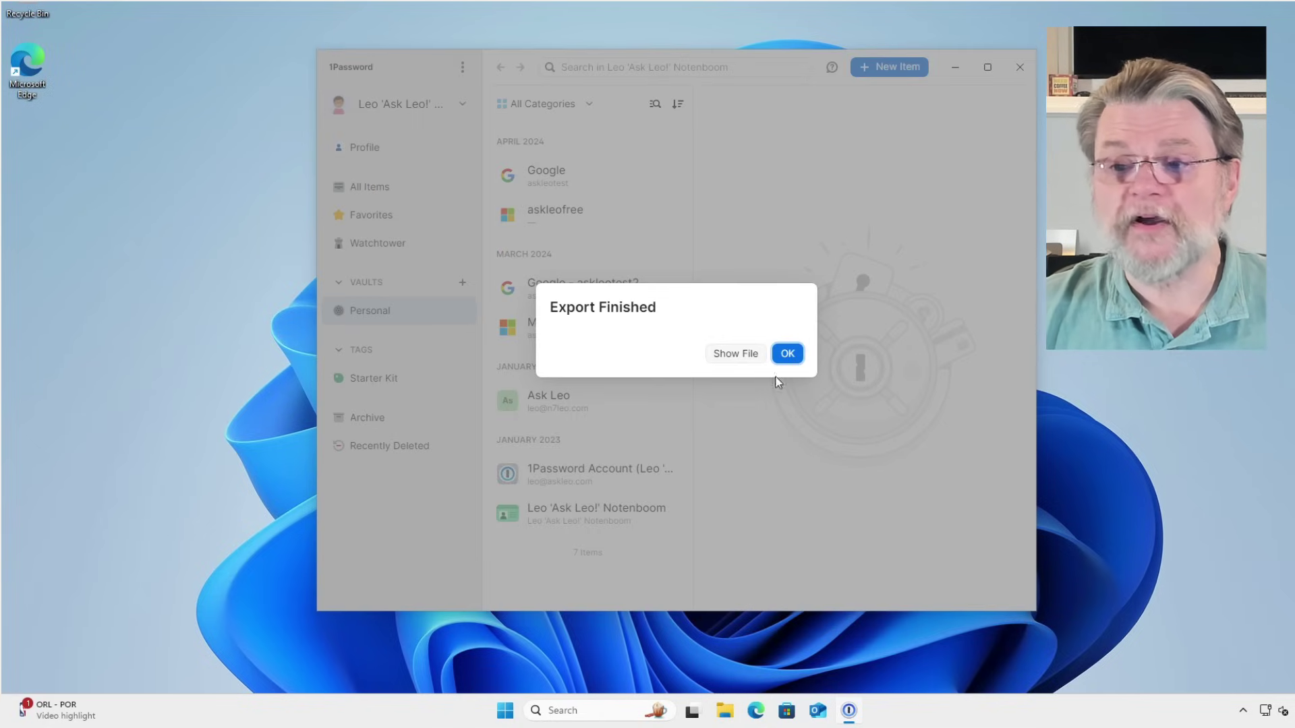
left_click(787, 354)
Step: Export the same account's data again as CSV to the C:\example folder, entering the account password to authorize it
left_click(462, 68)
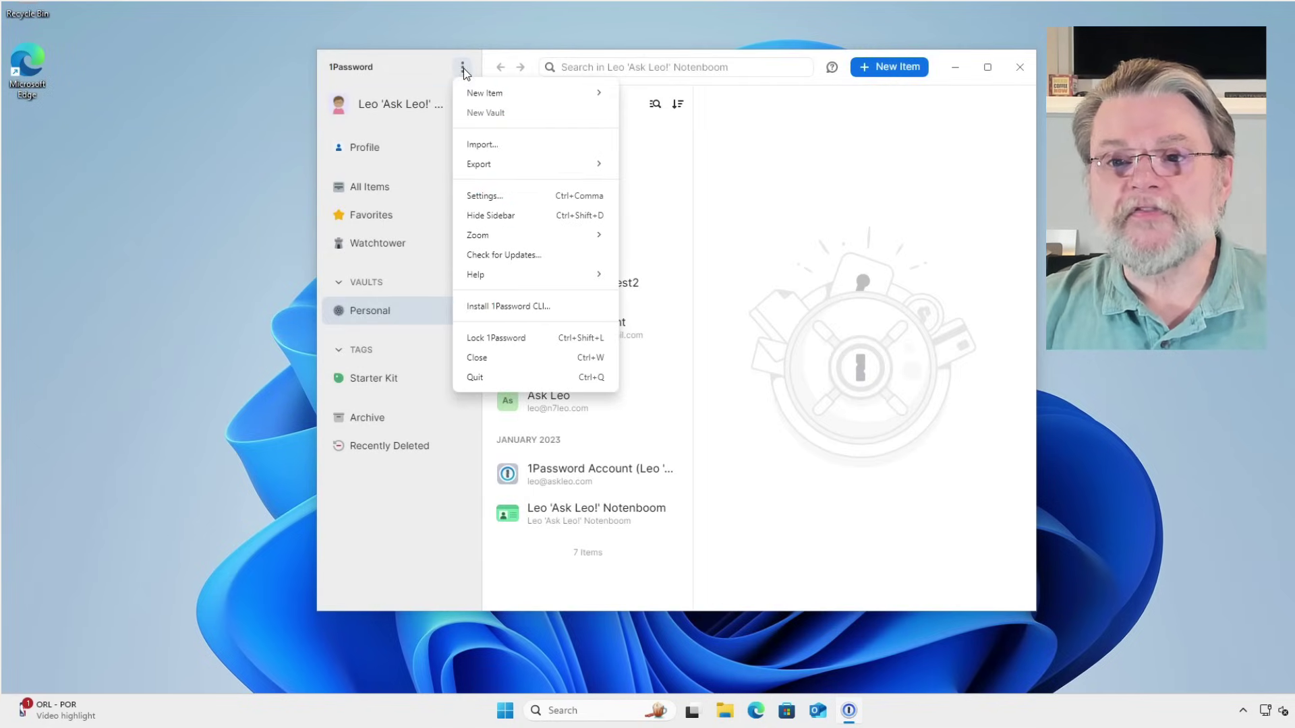
mouse_move(514, 169)
left_click(685, 165)
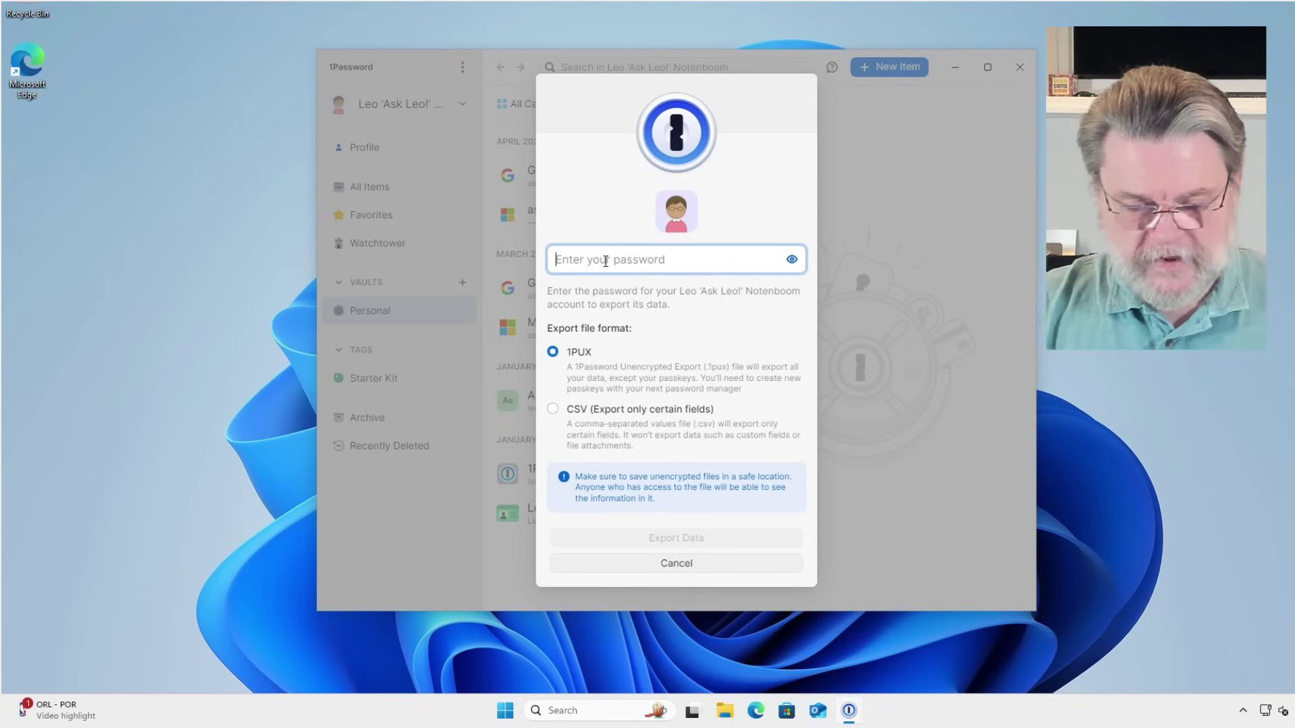
type("•••••••••••••••••••••••••")
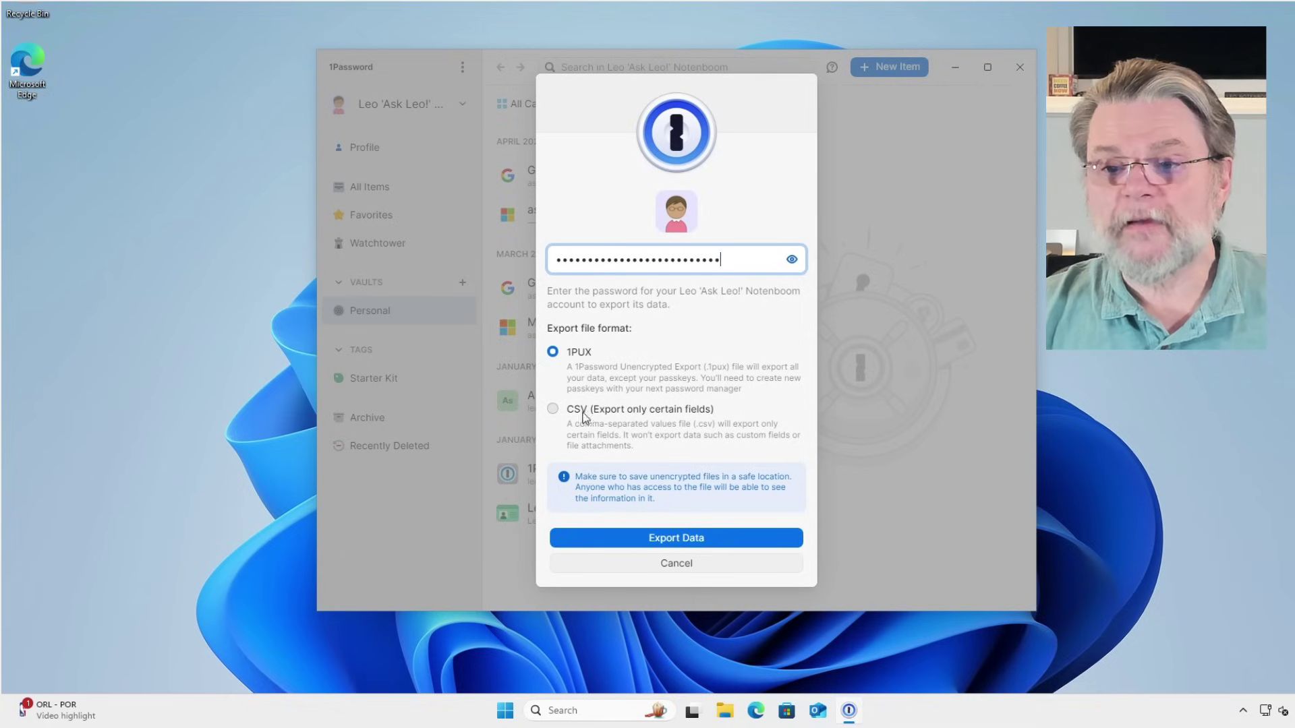
left_click(577, 410)
left_click(674, 538)
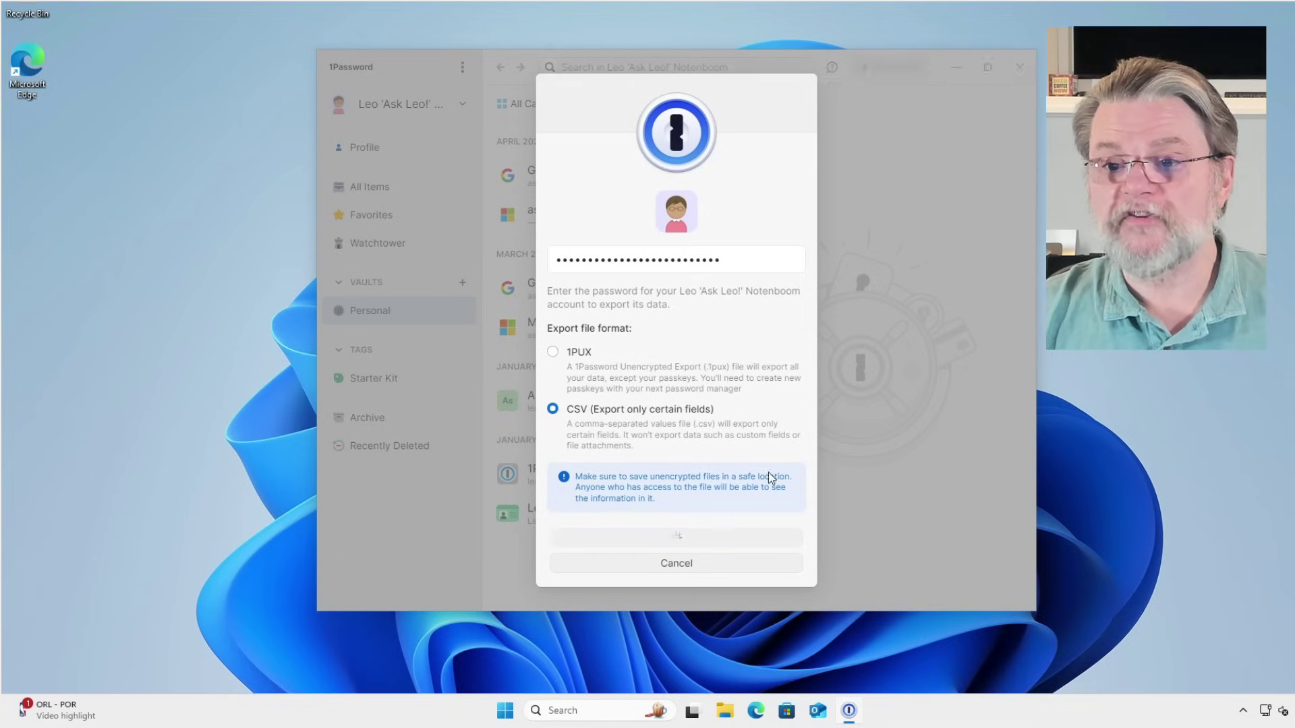
left_click(377, 329)
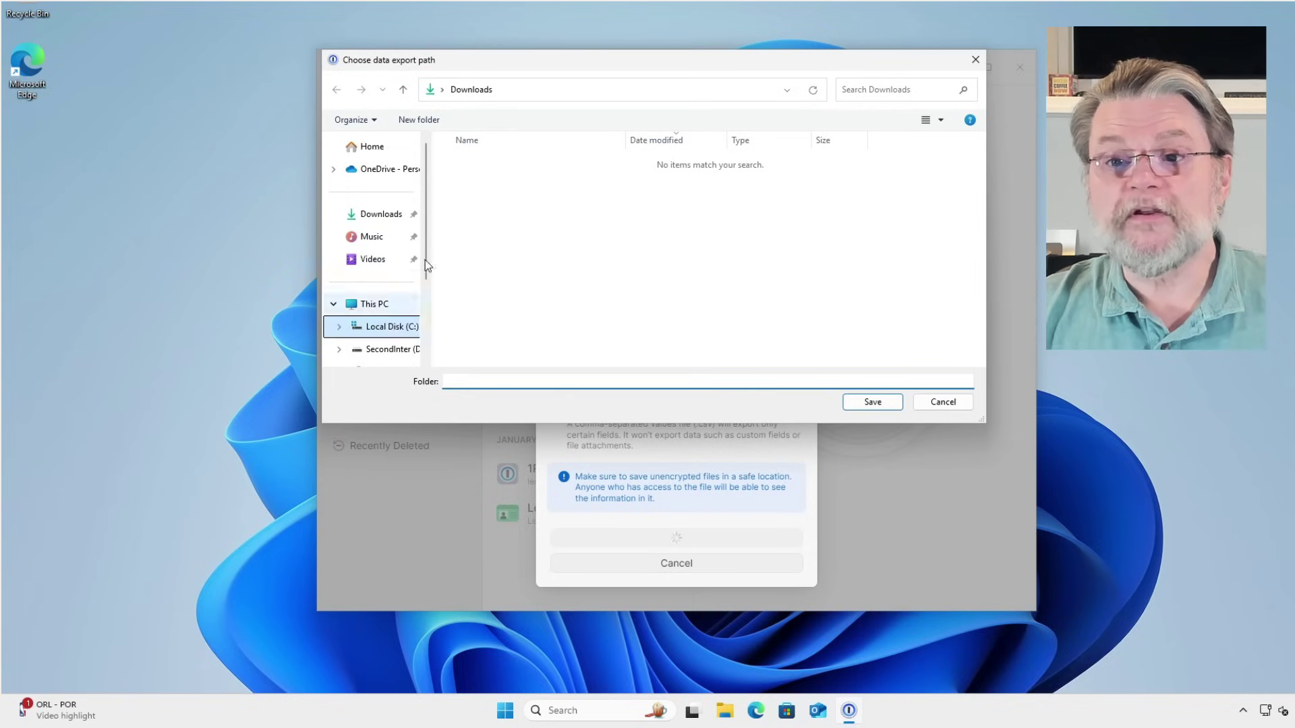
left_click(476, 164)
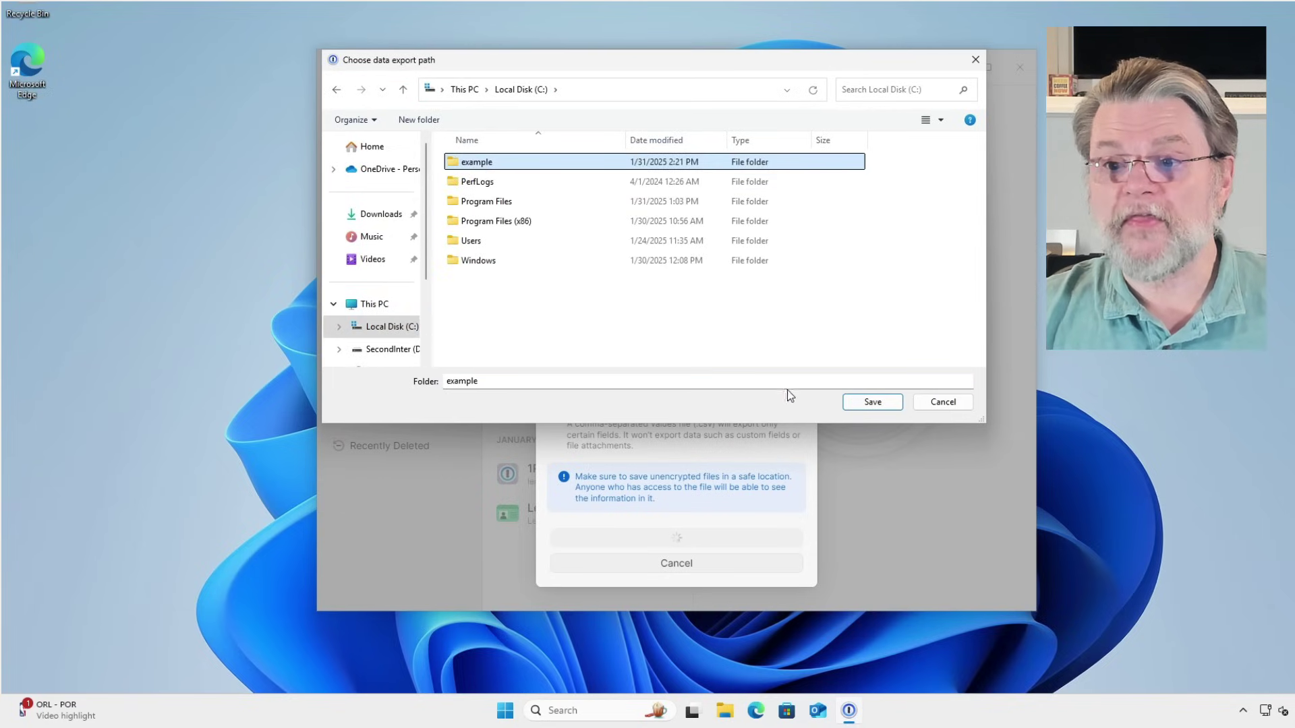
left_click(872, 402)
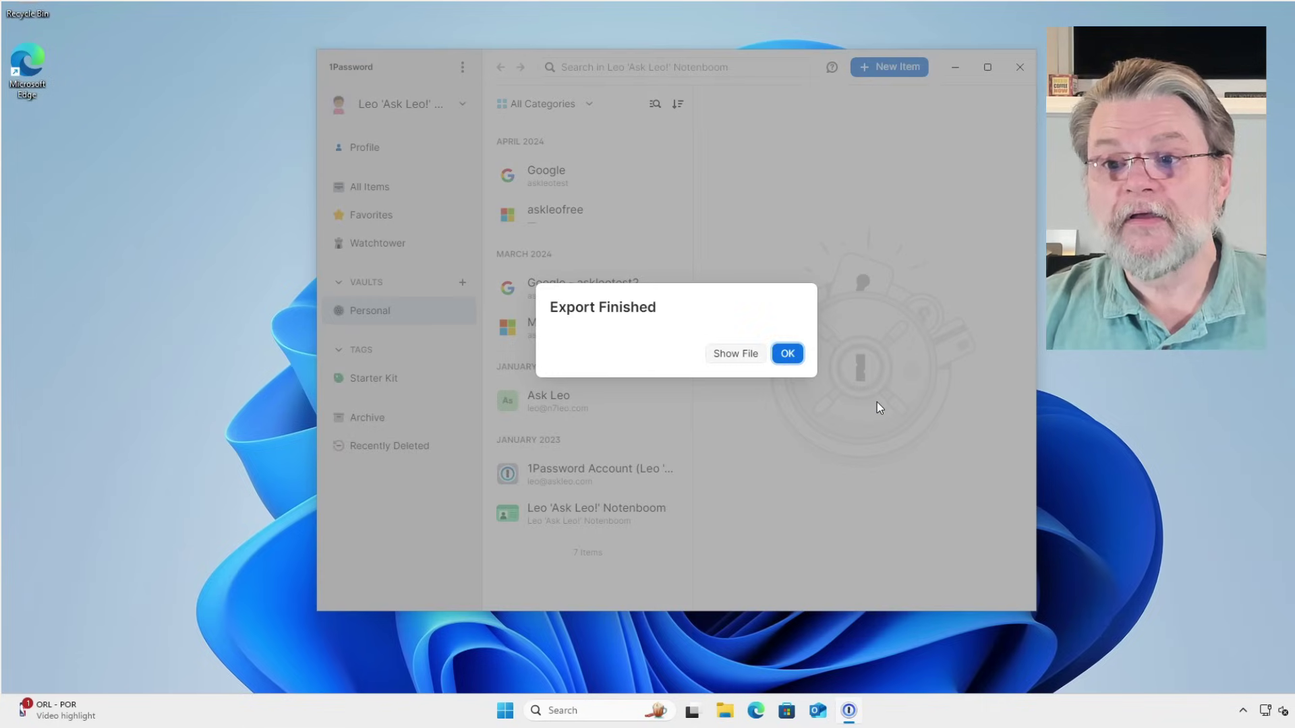
left_click(788, 358)
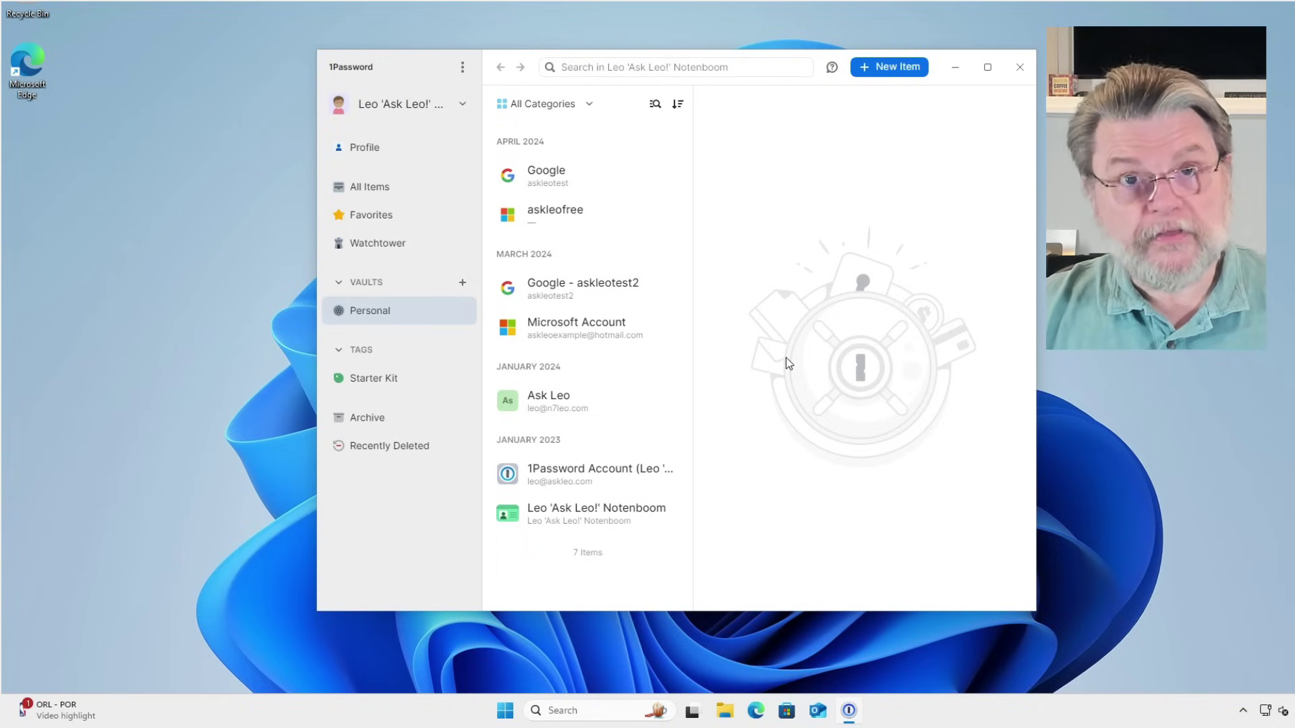
Step: Switch to File Explorer and open the example folder on Local Disk (C:) to view the exported files
key("super+e")
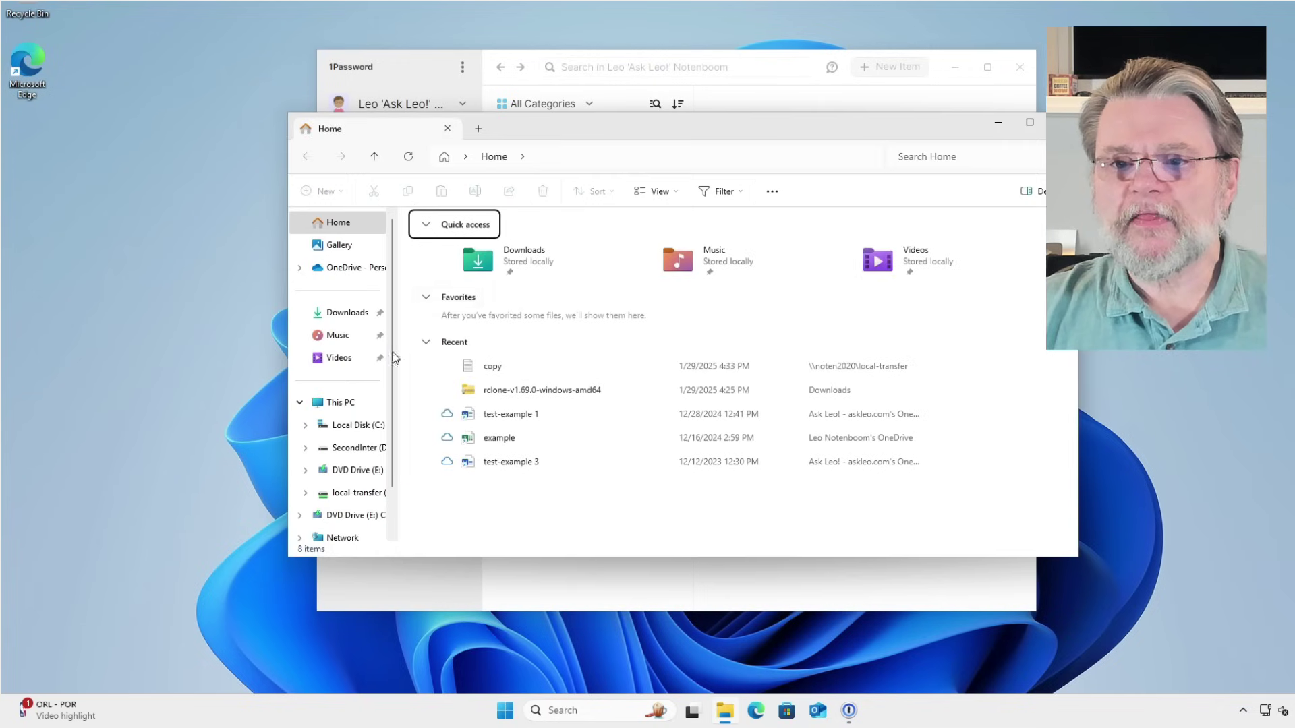
left_click(367, 425)
left_click(443, 239)
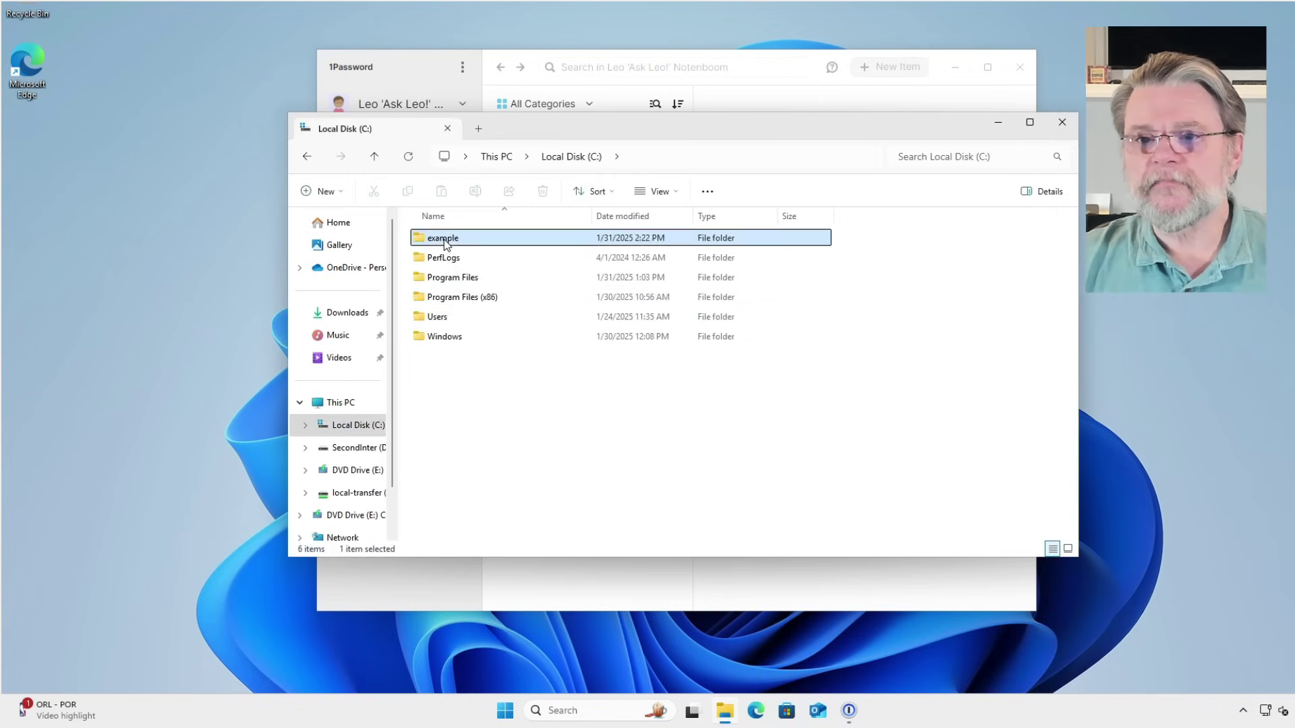
double_click(443, 240)
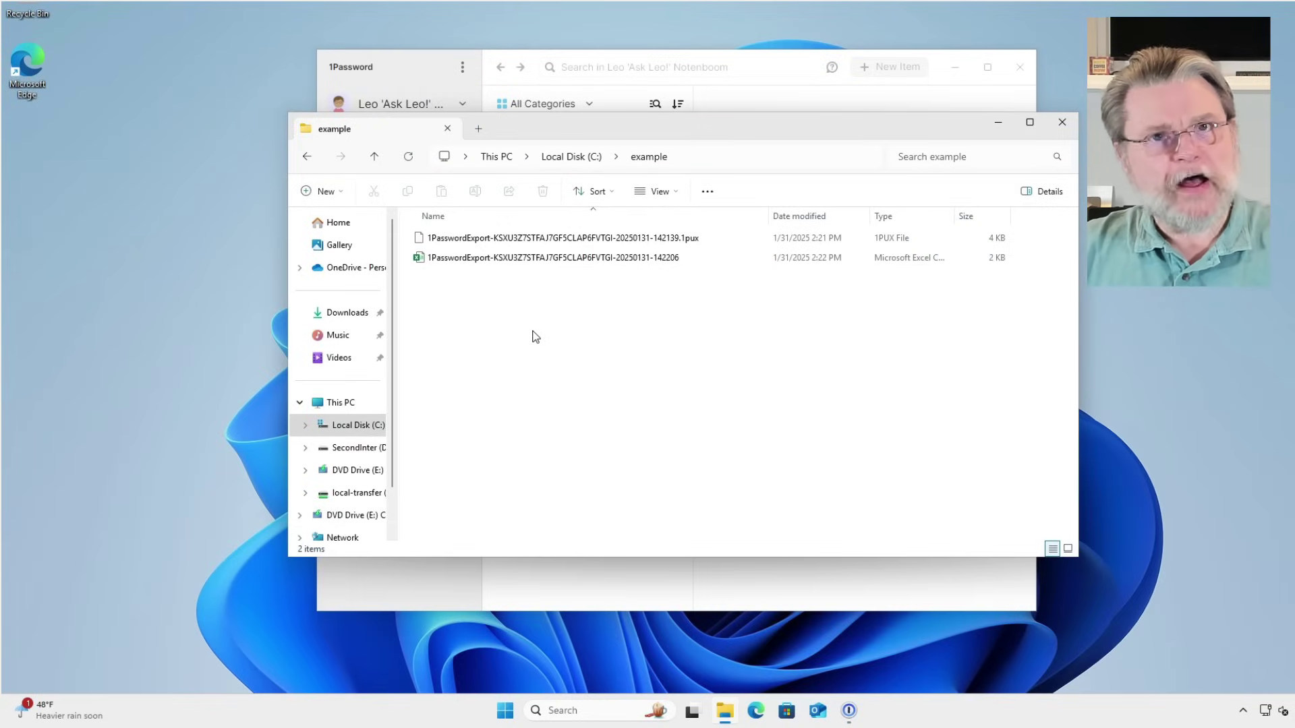
Step: Delete both the 1PUX and CSV export files from the example folder
left_click(470, 239)
left_click(477, 257, "shift")
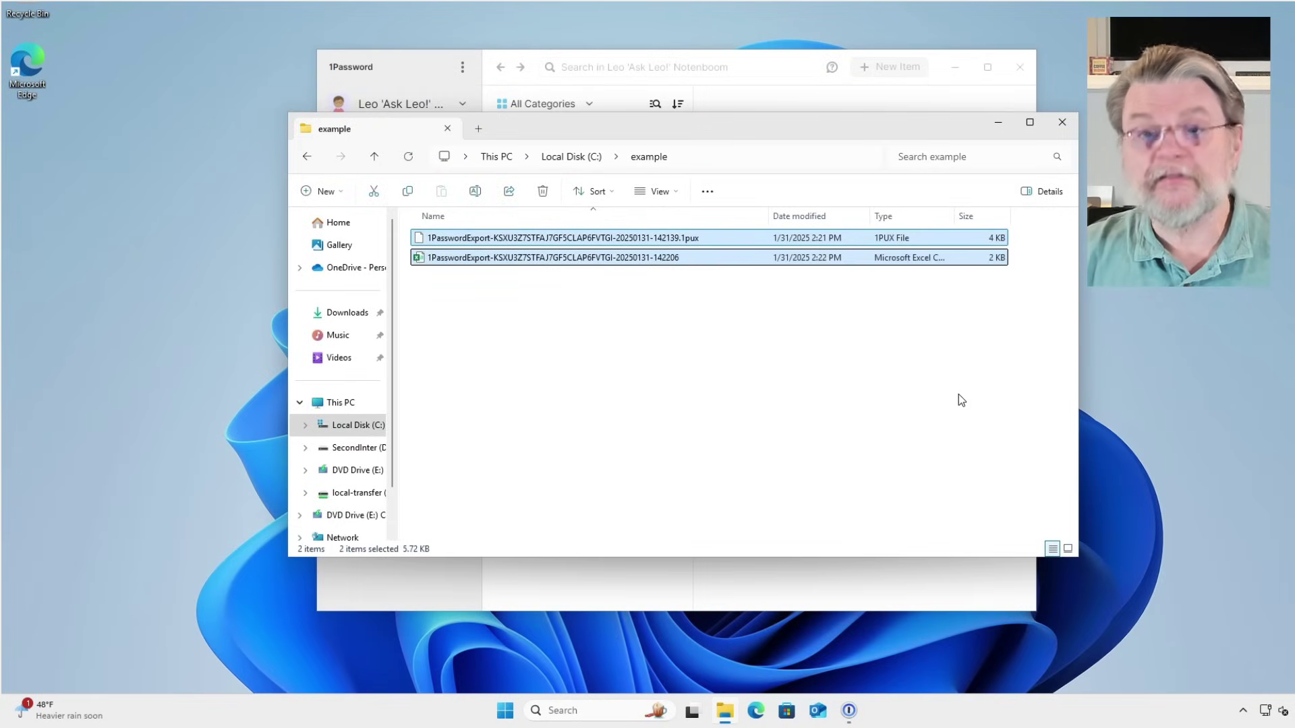
key("Delete")
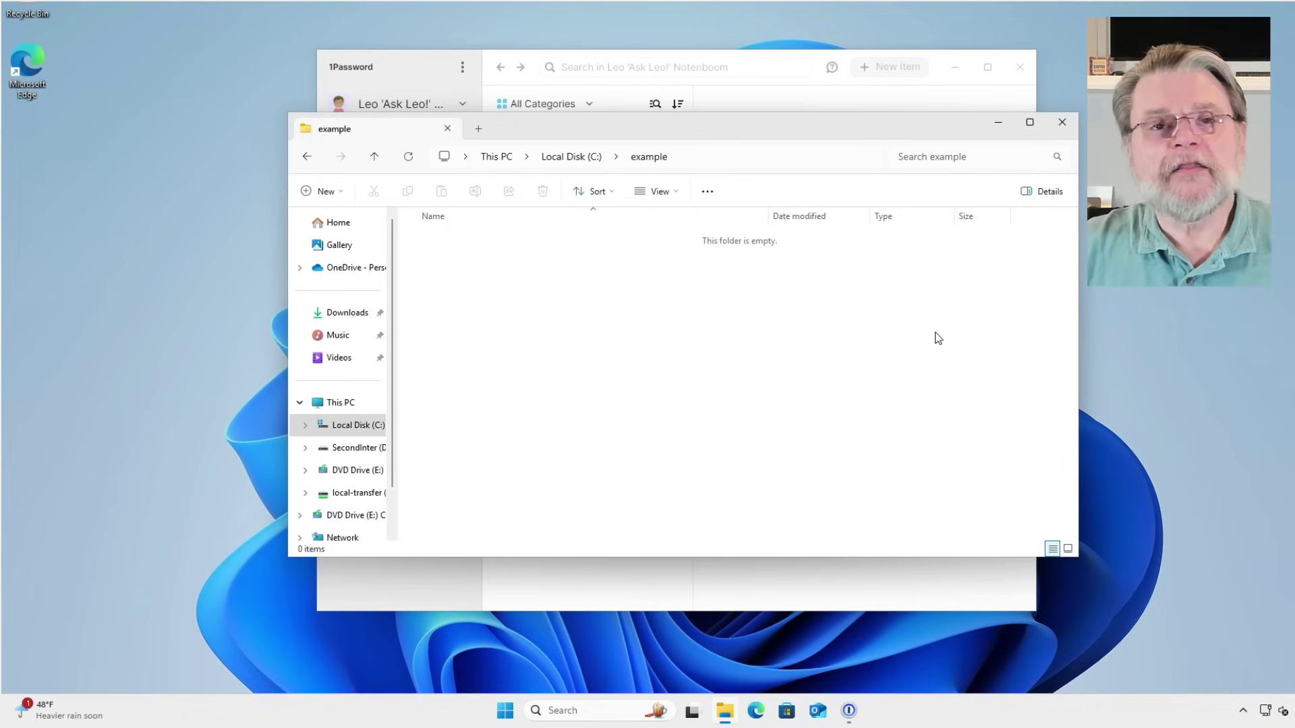
Step: Open the Recycle Bin and empty it to permanently delete the two export files, closing its window when done
right_click(33, 5)
left_click(78, 48)
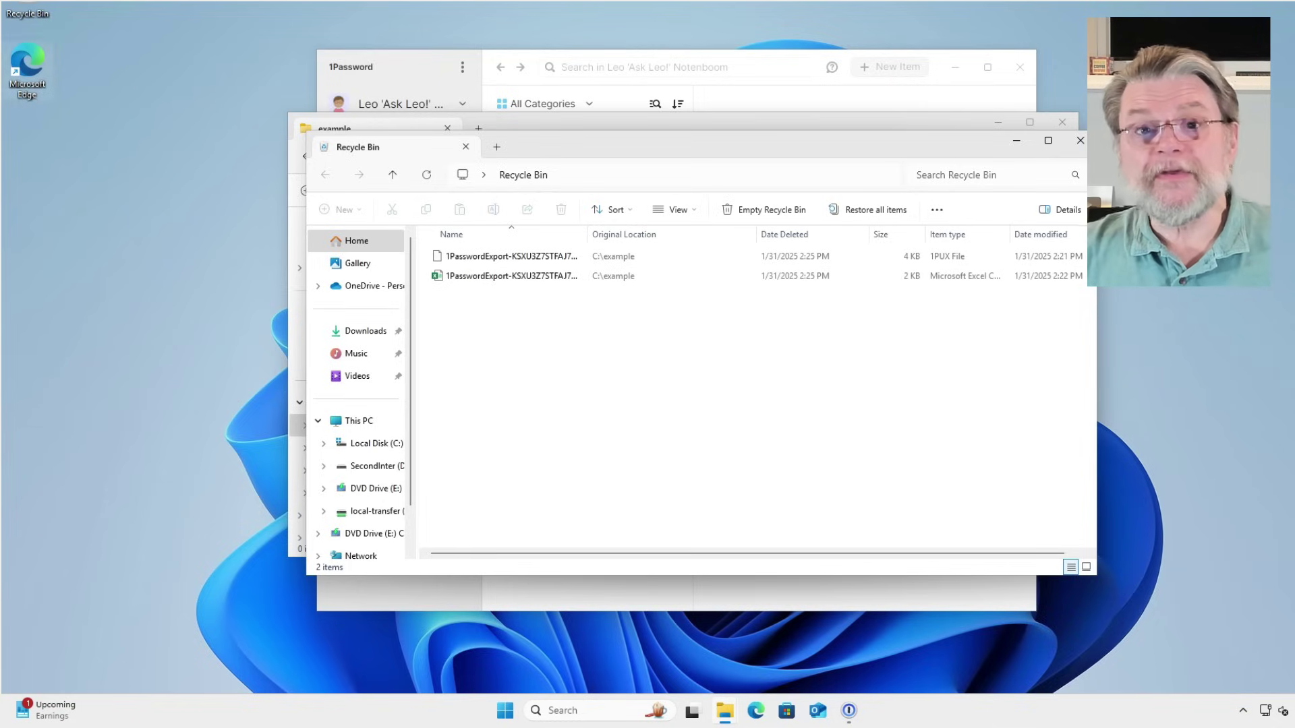
right_click(20, 9)
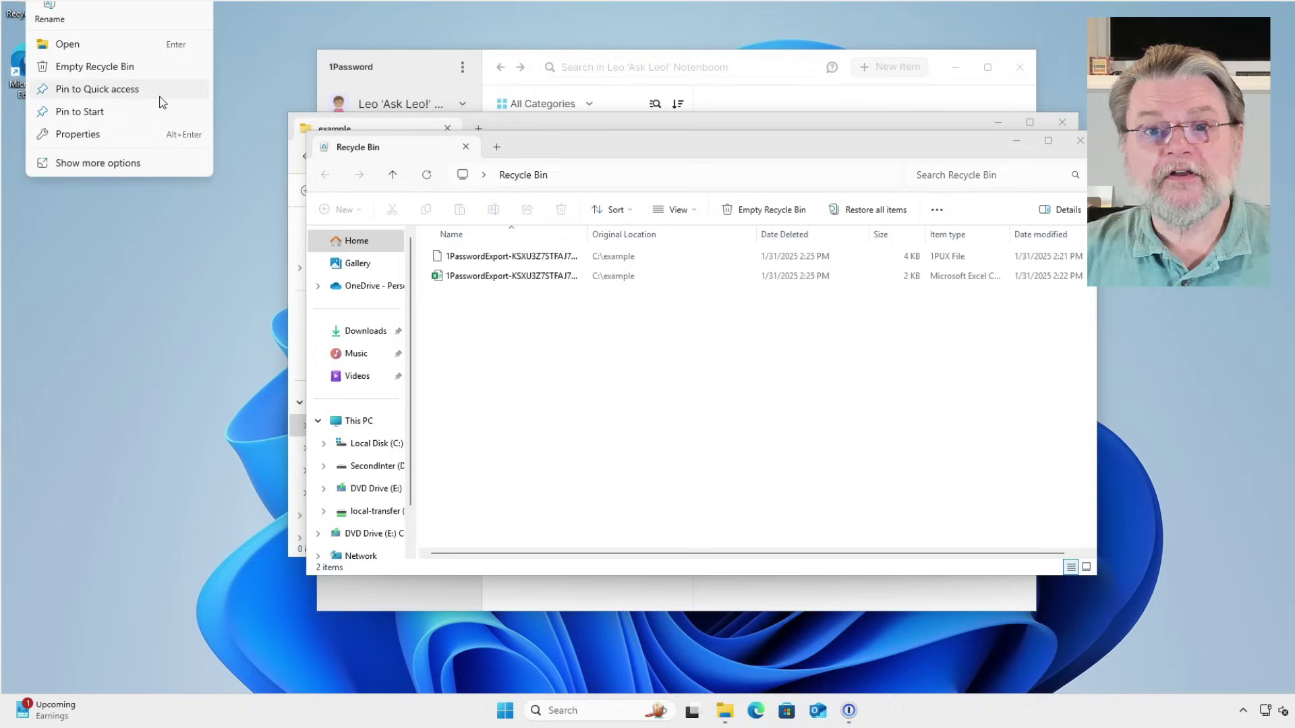
left_click(120, 62)
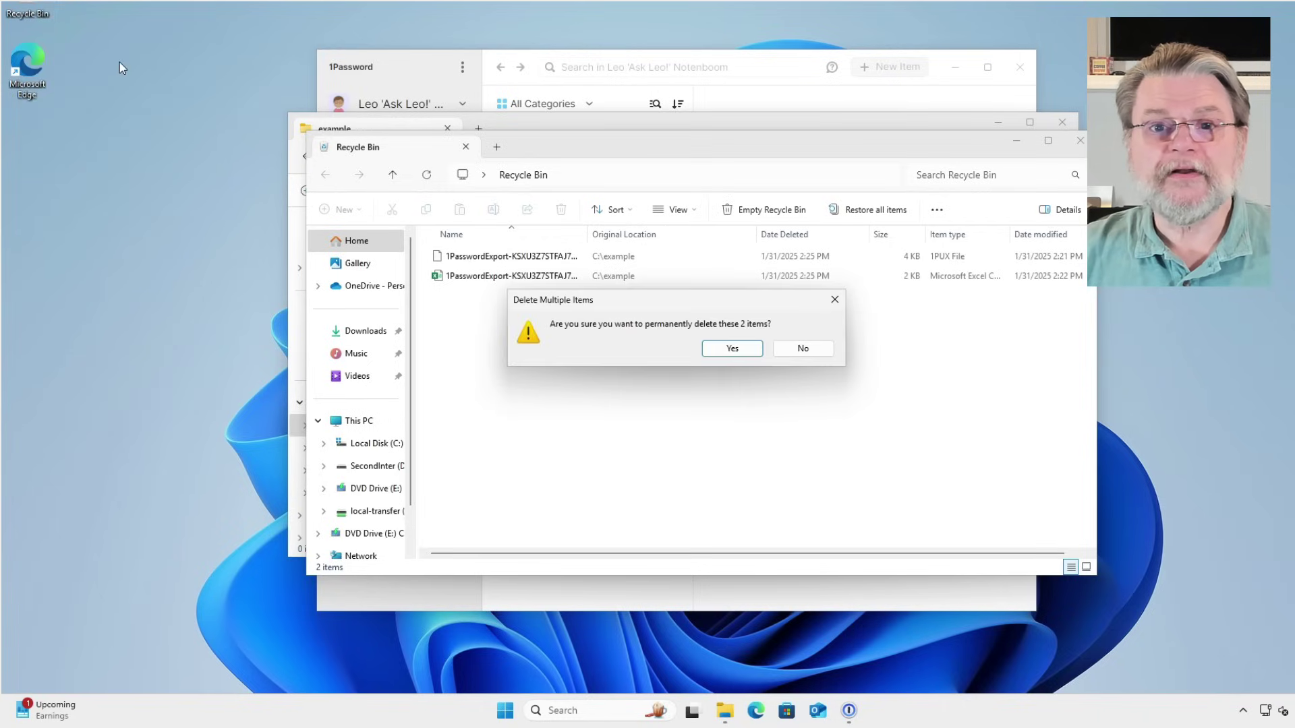
left_click(732, 348)
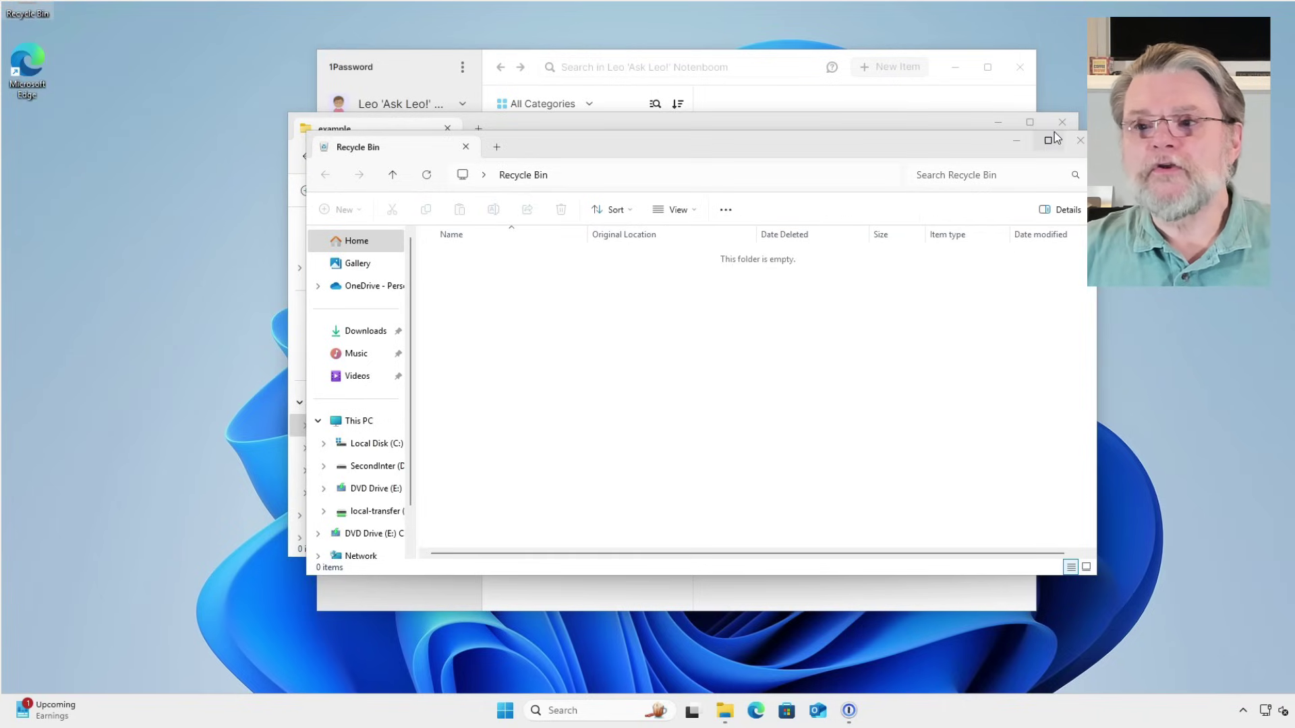
left_click(1080, 140)
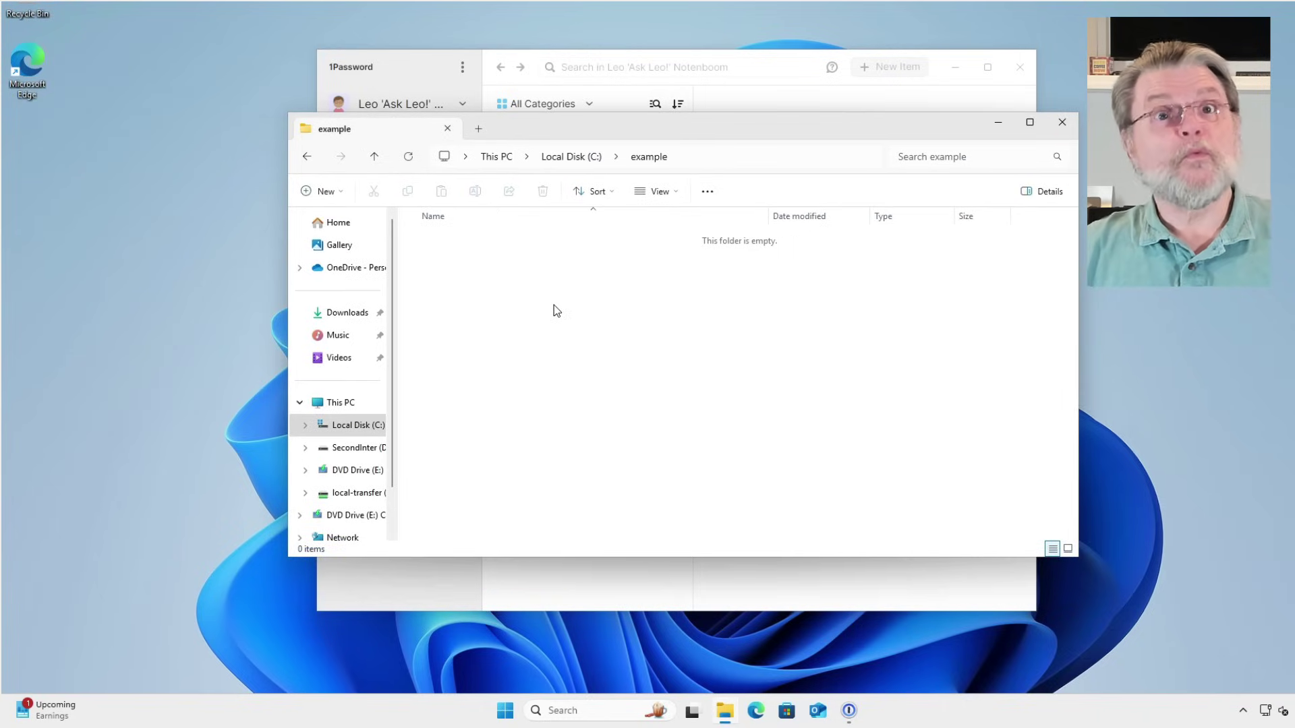